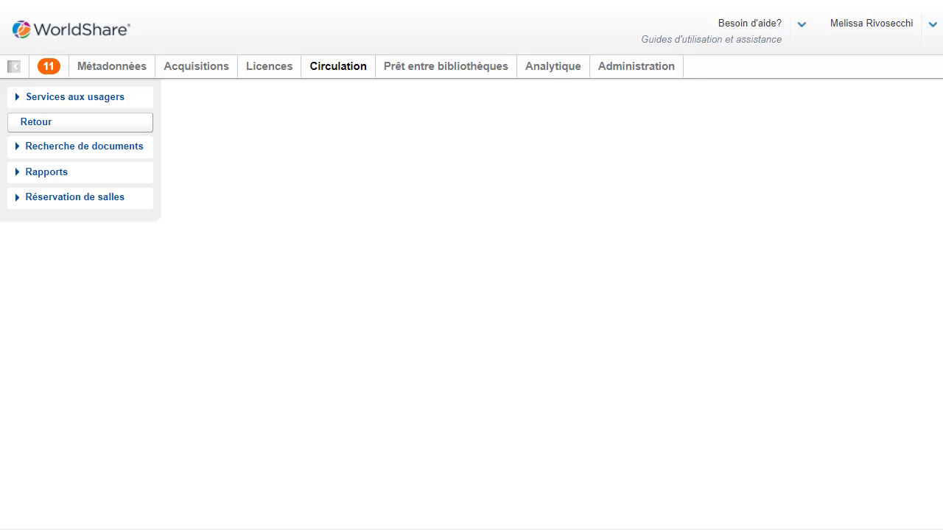
- Open the first patron's account by entering the patron barcode, and review the list of current loans
left_click(124, 103)
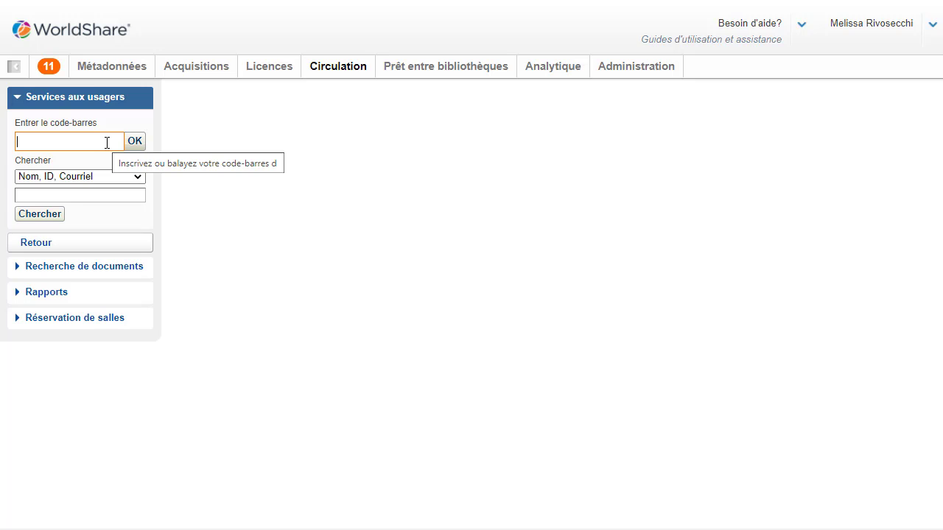
type("123")
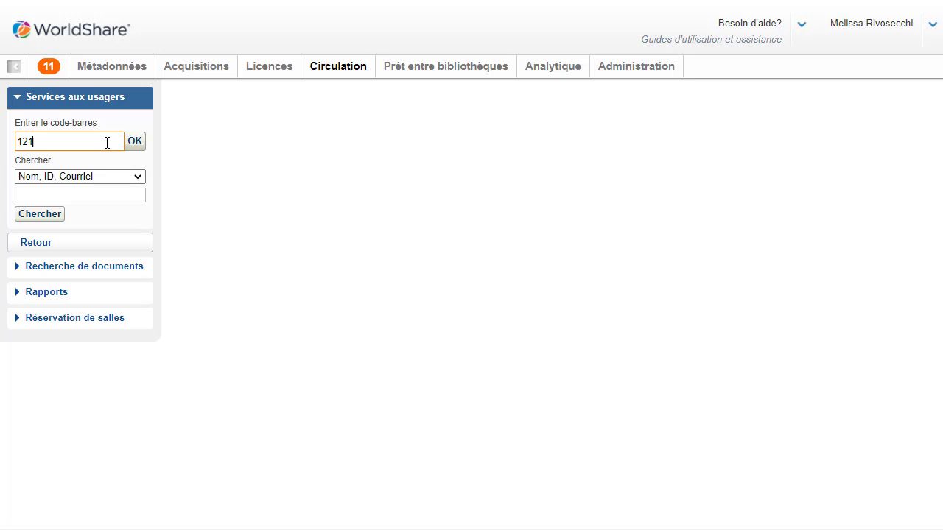
key("Return")
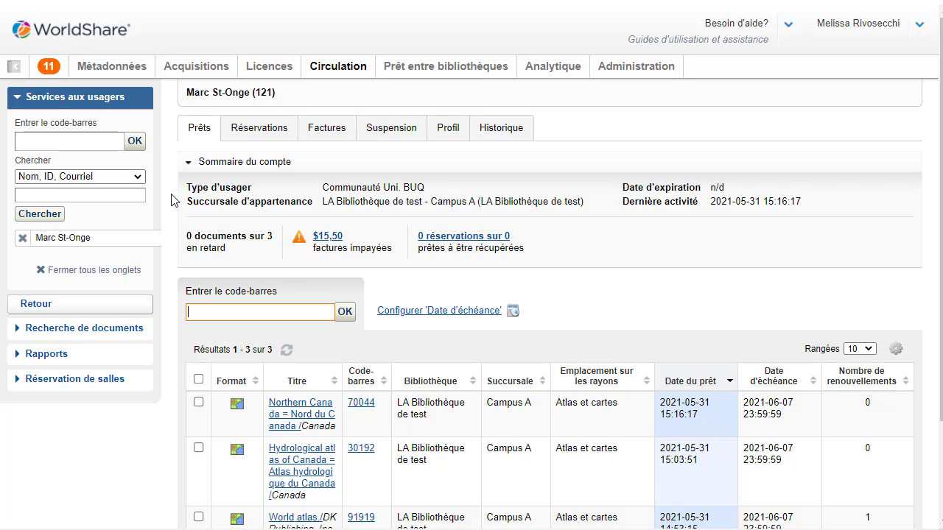
scroll(184, 317, "down", 2)
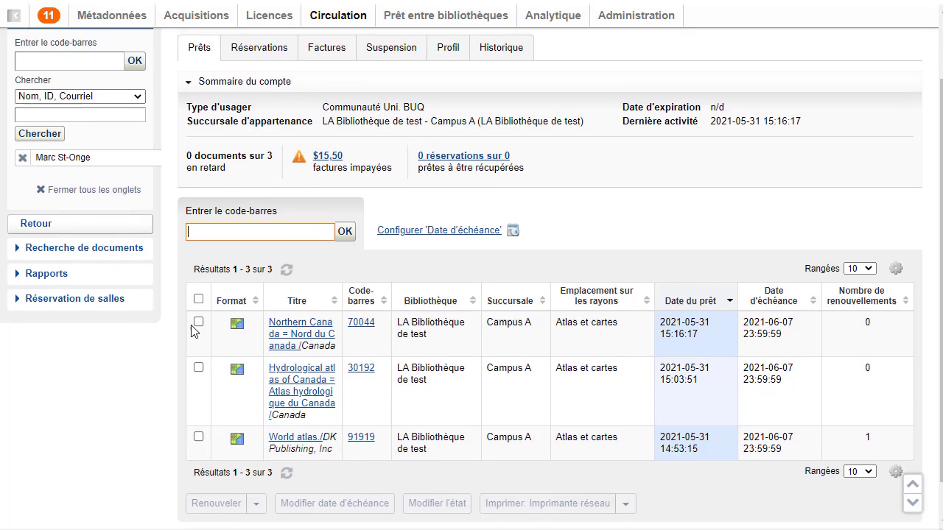
scroll(191, 324, "up", 2)
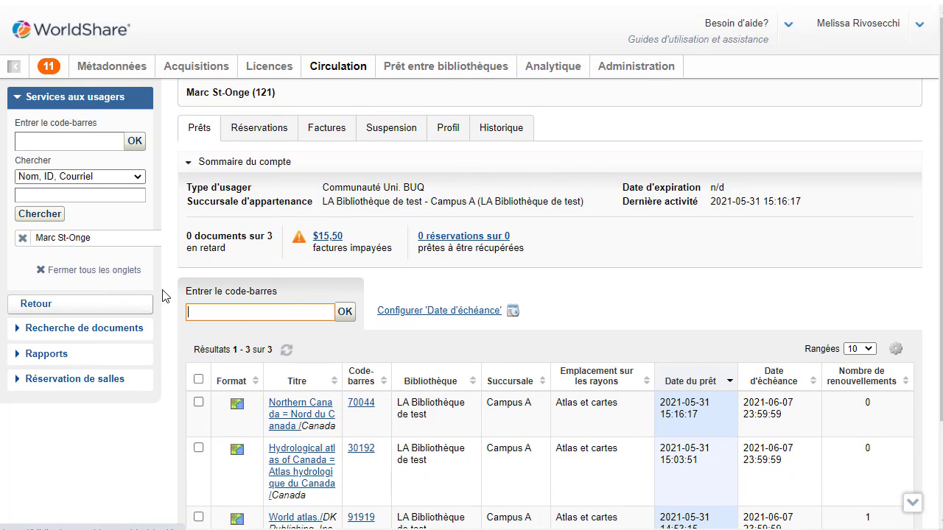
scroll(164, 295, "down", 2)
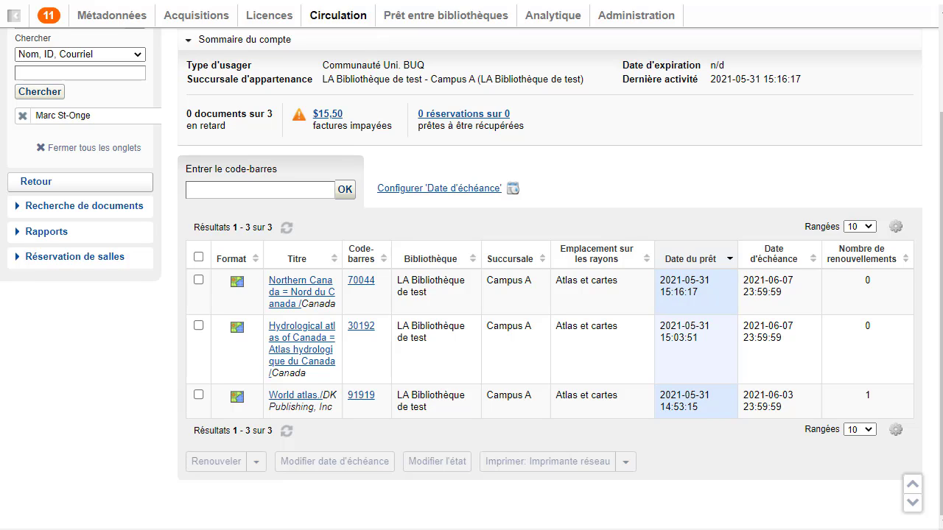
- Renew the loans of "Hydrological atlas of Canada" and "World atlas", overriding the renewal limit for the latter
left_click(198, 325)
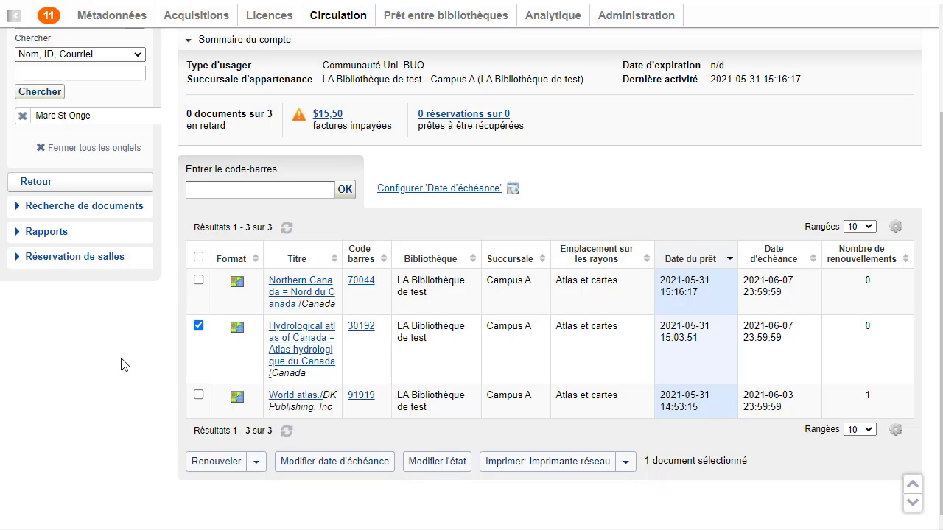
left_click(219, 464)
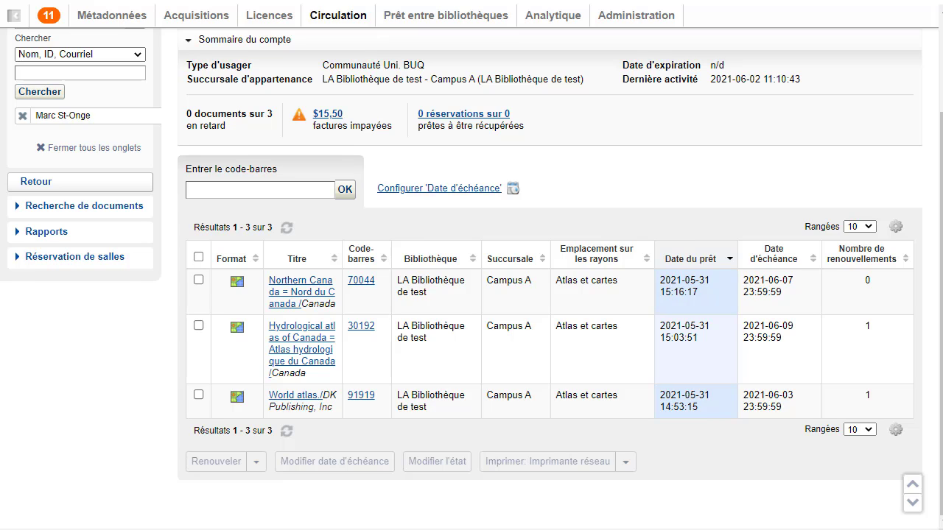
left_click(198, 395)
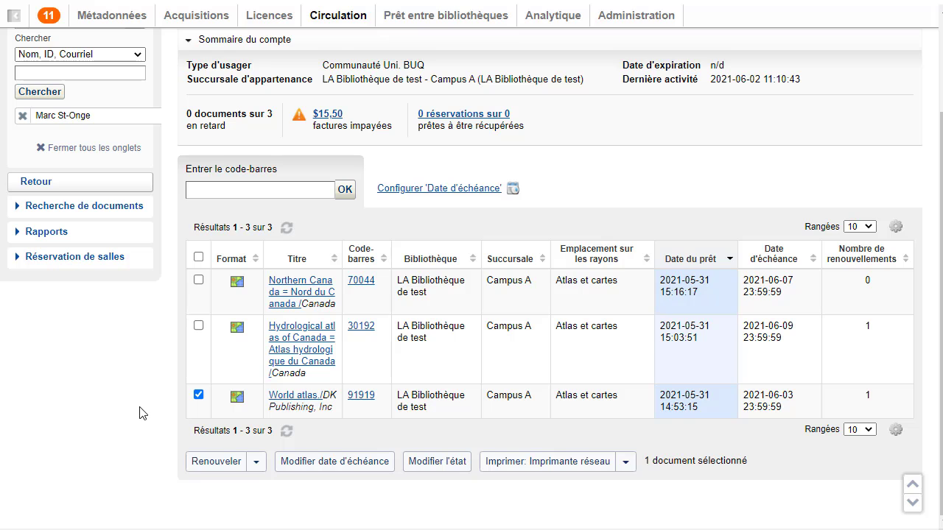
left_click(216, 462)
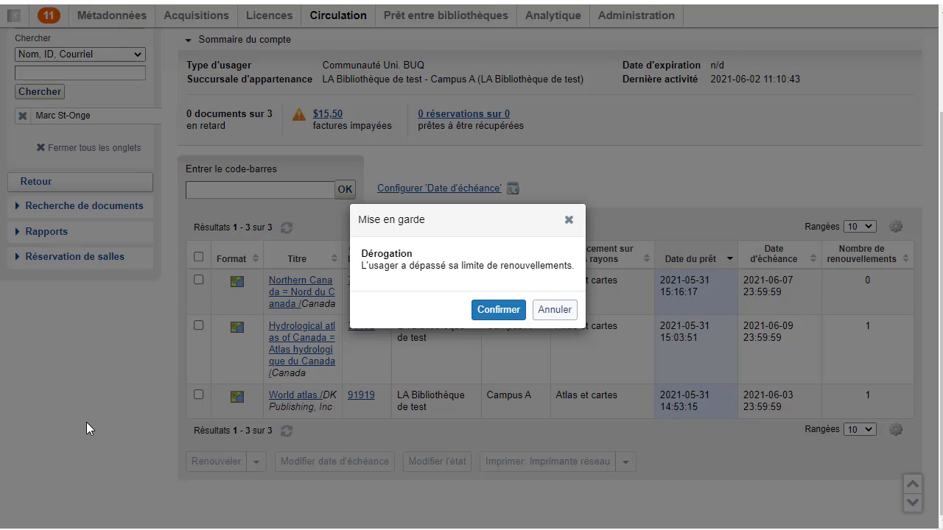
left_click(499, 309)
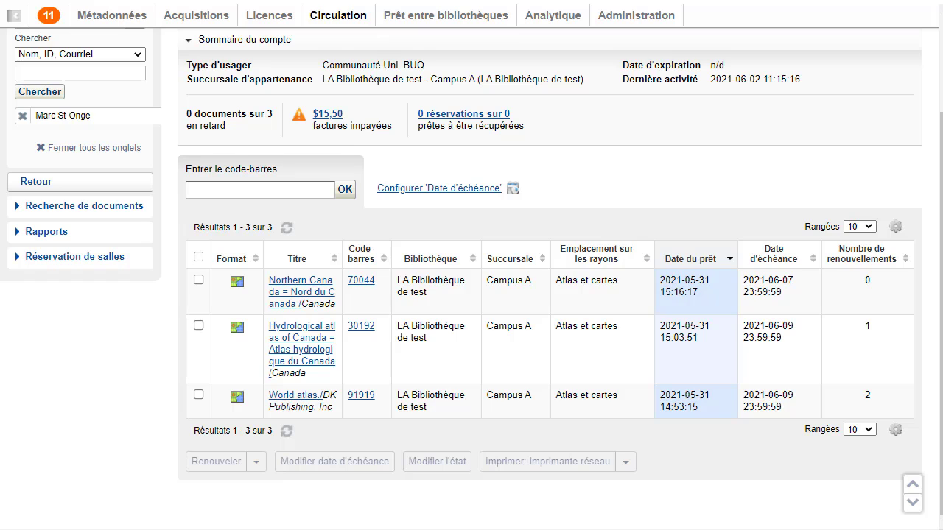
- Start renewing the "Northern Canada = Nord du Canada" loan with a custom due date
left_click(198, 280)
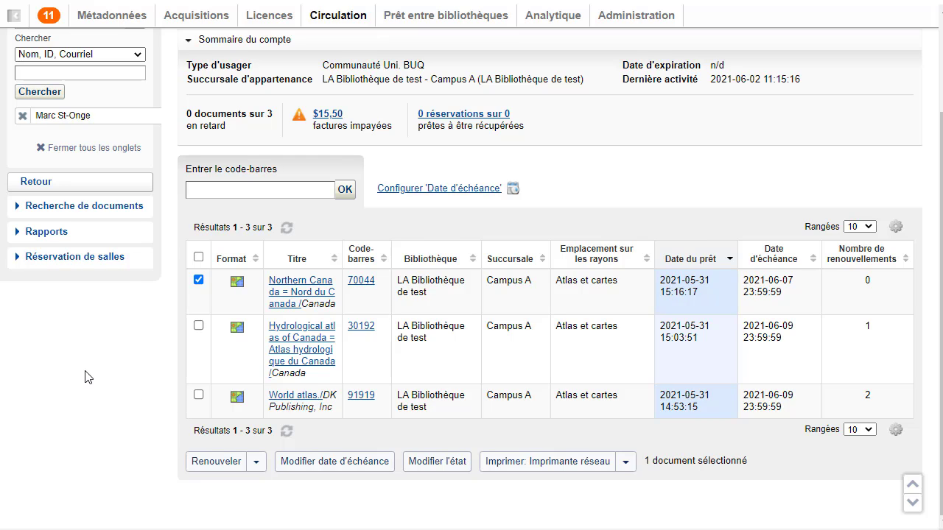
left_click(256, 462)
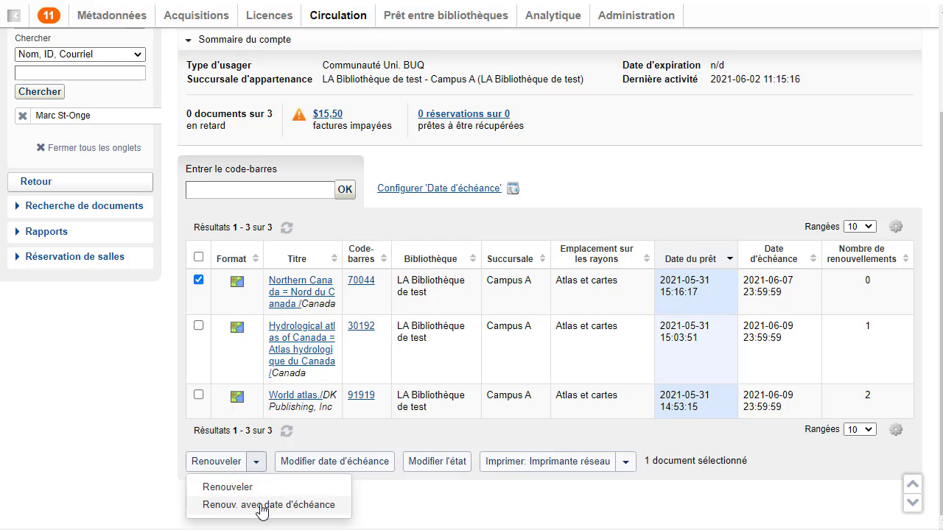
left_click(269, 505)
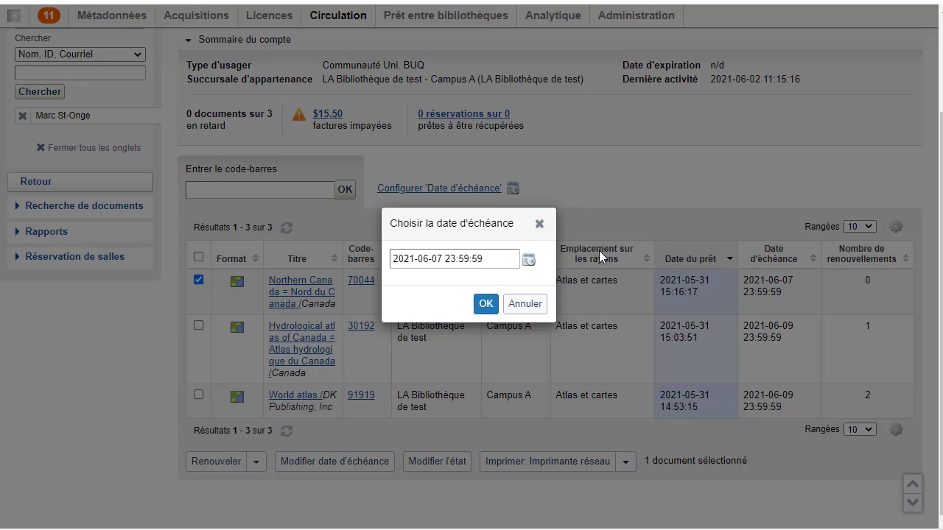
left_click(528, 259)
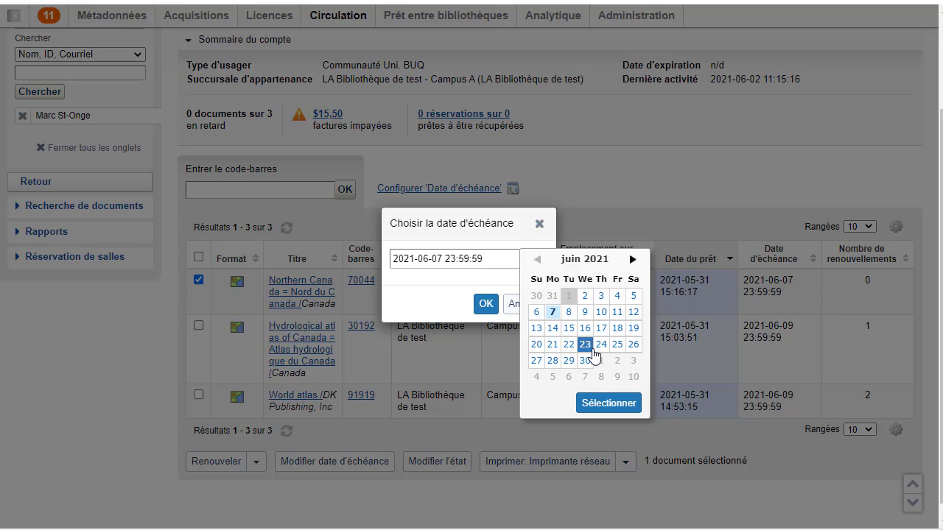
left_click(536, 344)
left_click(434, 296)
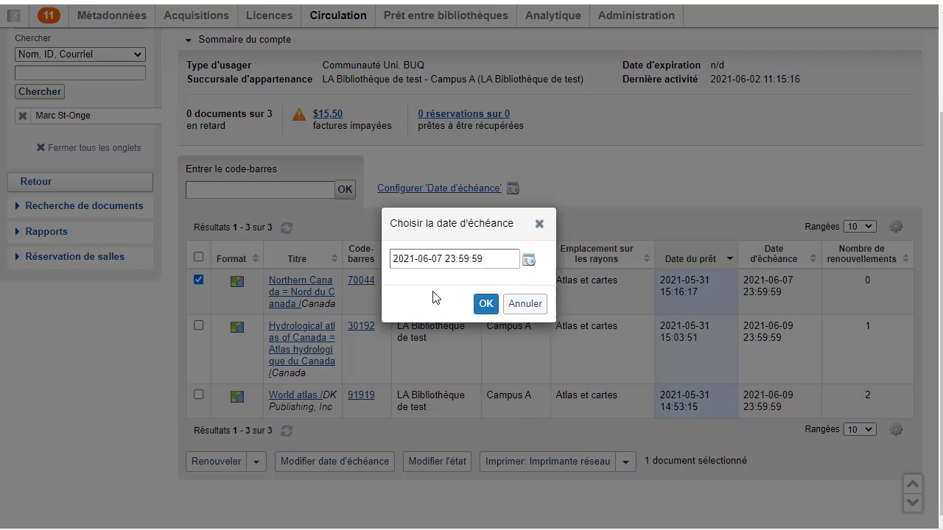
- Set the renewal's due date to 2021-06-20 and confirm the override of the circulation policy
left_click(528, 259)
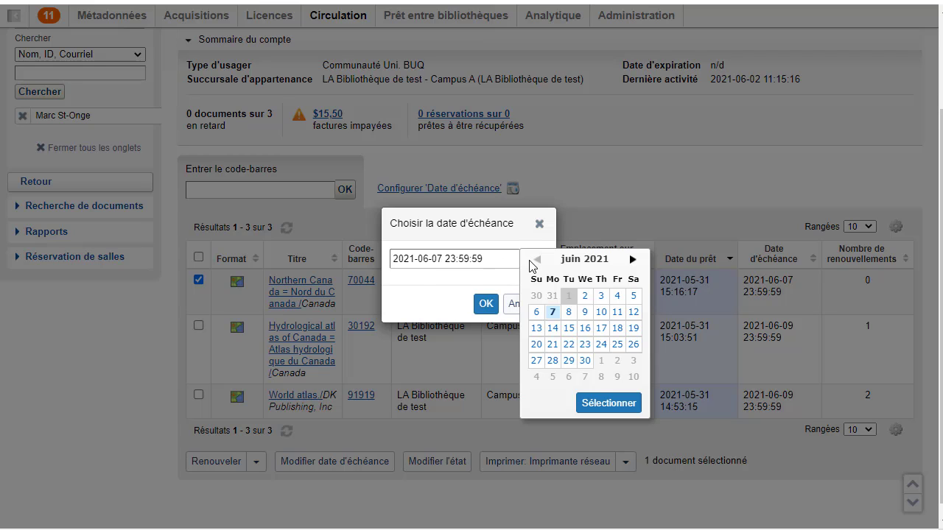
left_click(536, 343)
left_click(606, 403)
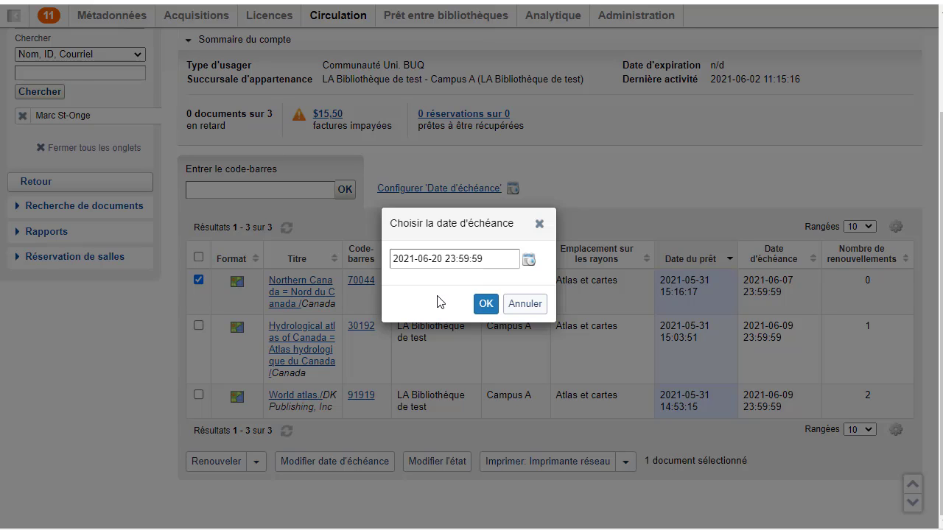
left_click(488, 305)
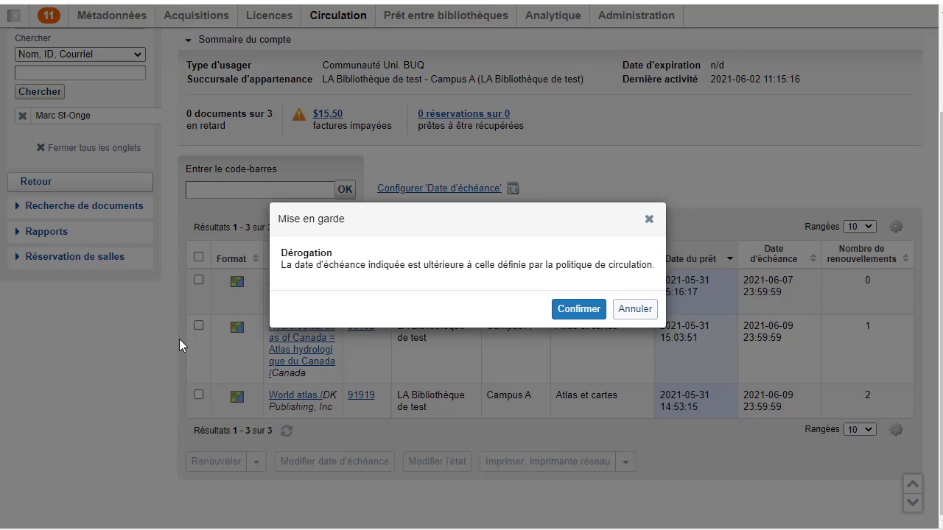
left_click(567, 311)
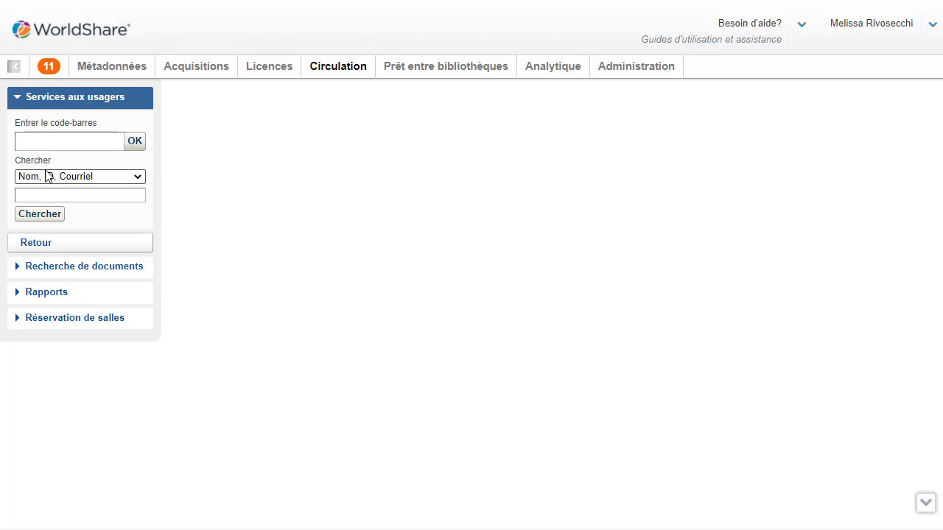
- Open the second patron's account by entering the patron barcode, and review the current loans
left_click(59, 142)
type("134")
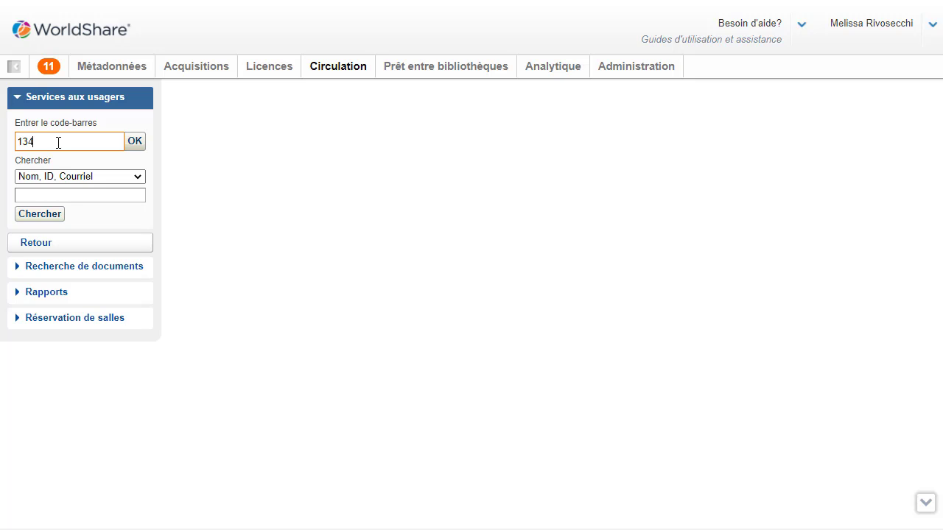
key("Return")
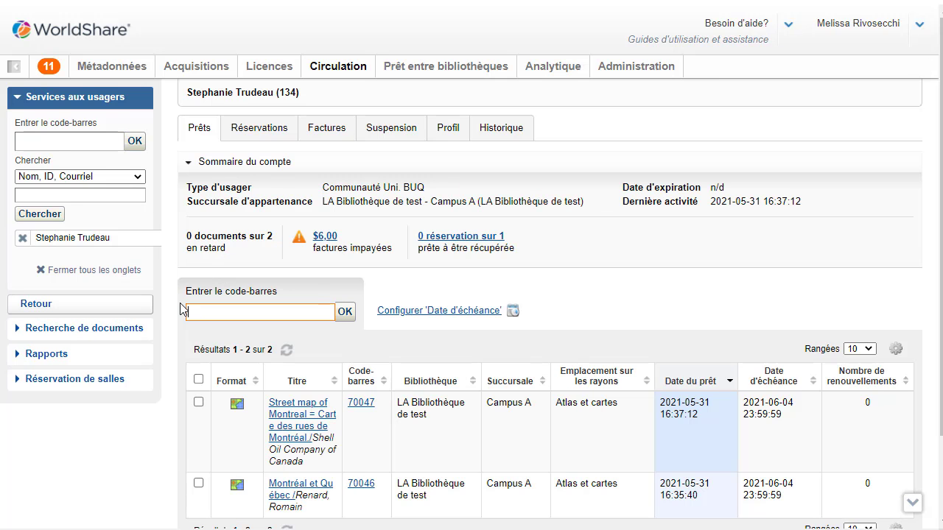
scroll(178, 336, "down", 2)
scroll(178, 336, "up", 1)
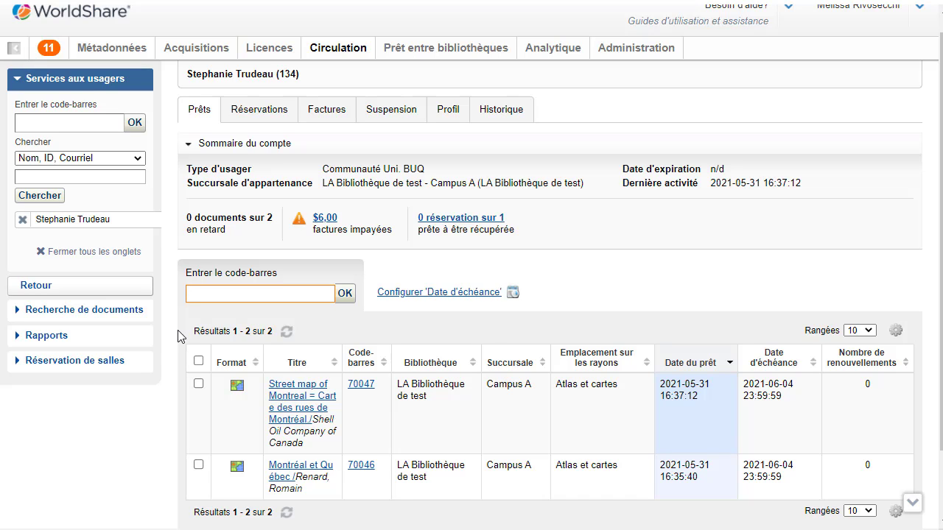
left_click(467, 294)
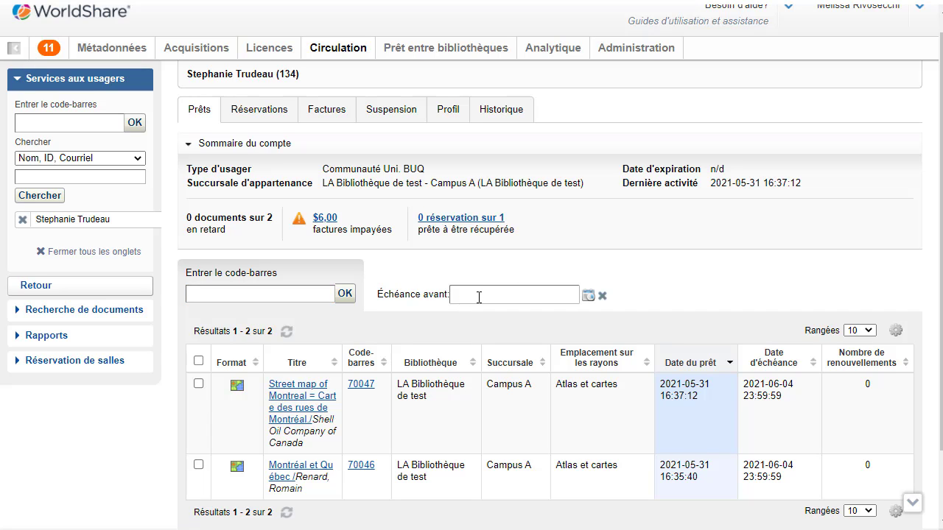
left_click(589, 296)
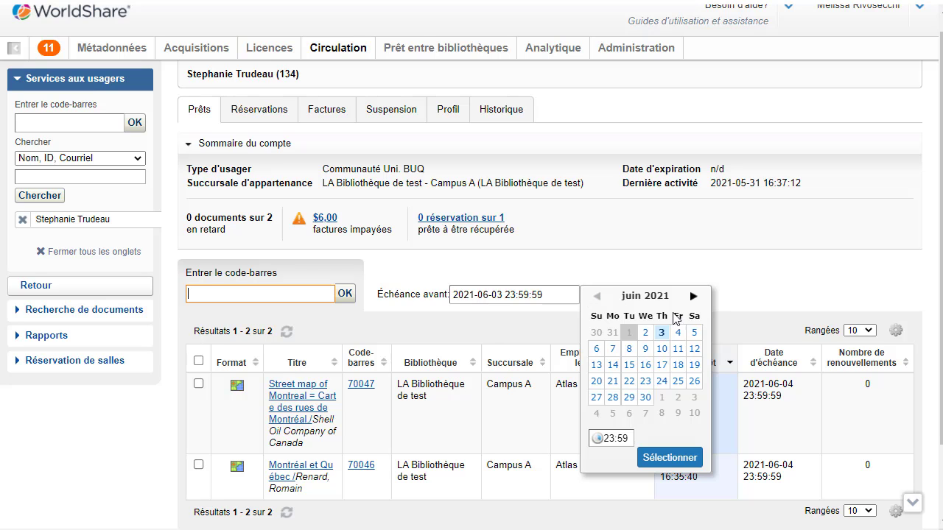
left_click(645, 365)
left_click(669, 458)
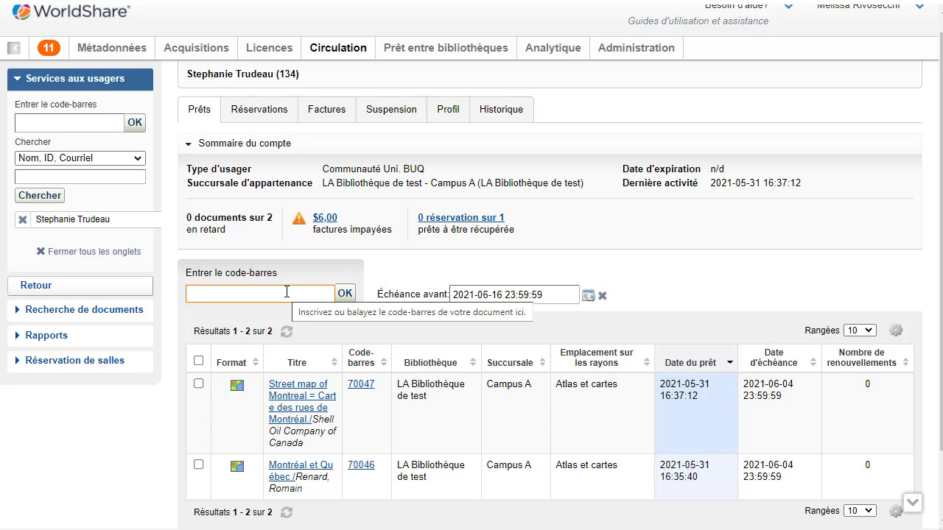
- Check out the item with barcode 70045 by overriding the due-date policy, and clear the custom due date
type("70045")
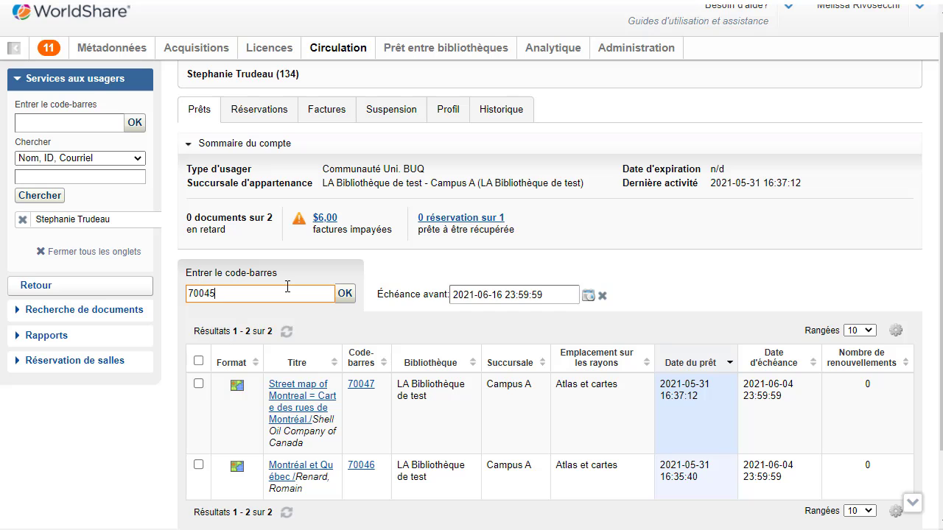
key("Return")
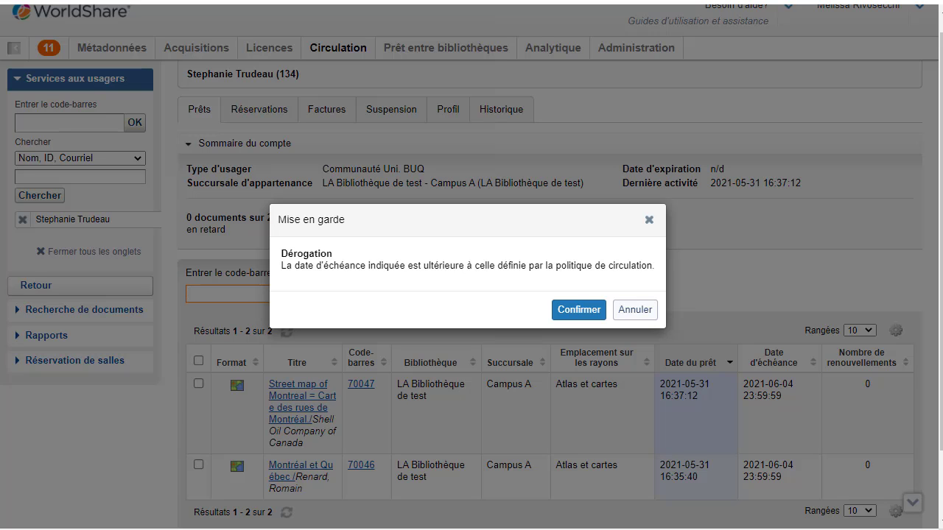
left_click(593, 309)
scroll(147, 444, "down", 2)
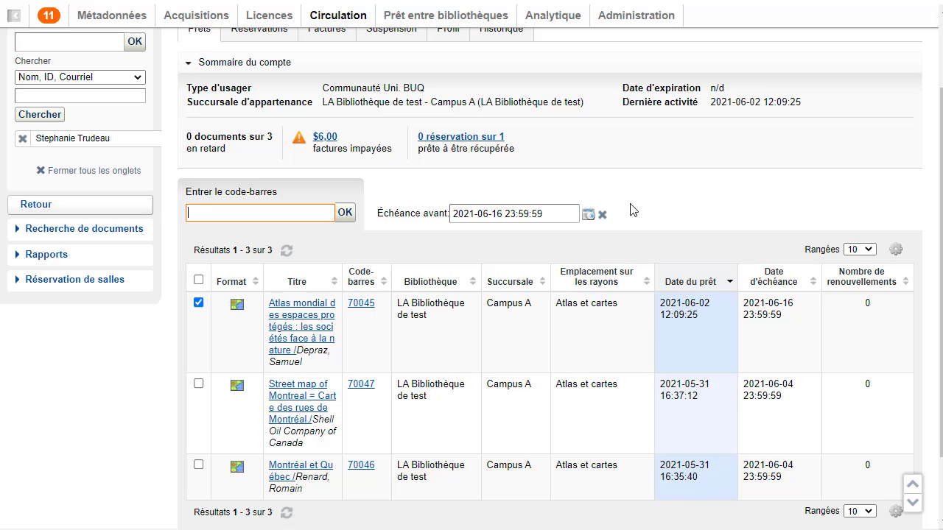
left_click(602, 215)
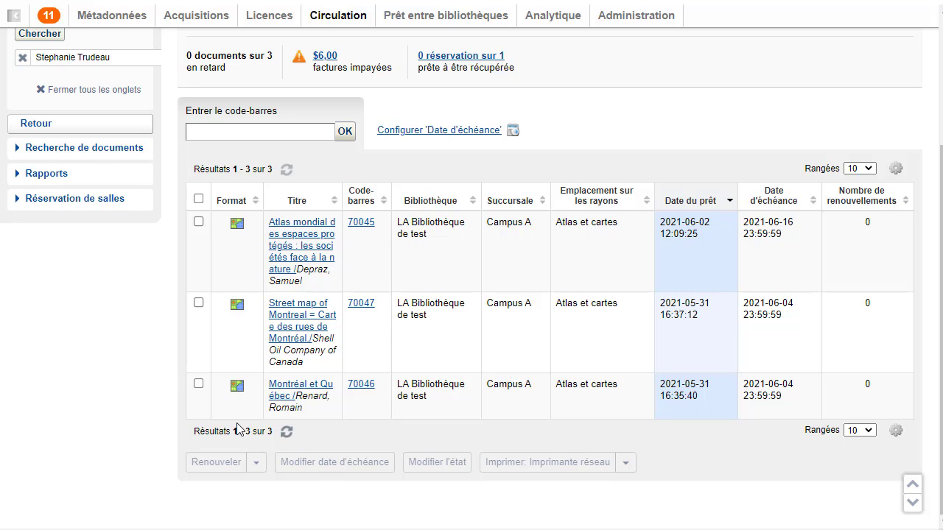
- Change the due date of the "Street map of Montreal" and "Montréal et Québec" loans to 2021-06-16, confirming the policy override for both
left_click(198, 303)
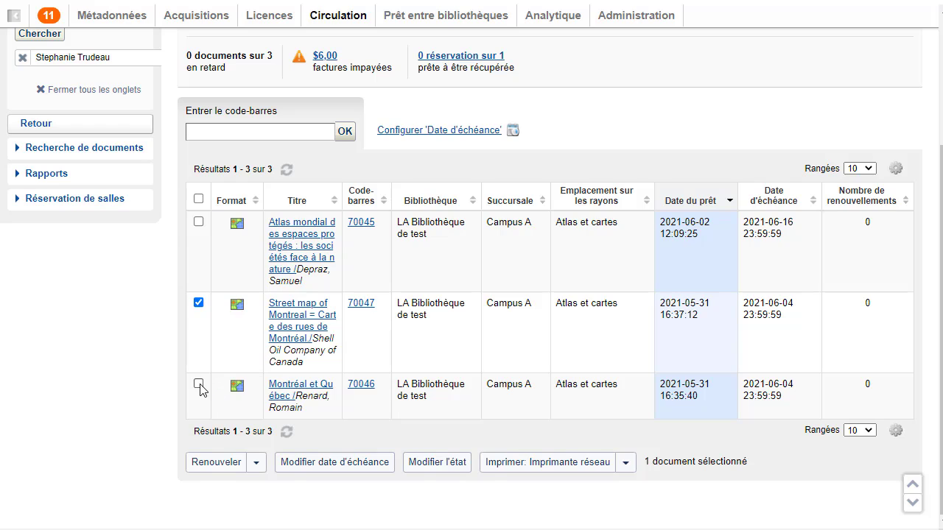
left_click(198, 383)
left_click(332, 462)
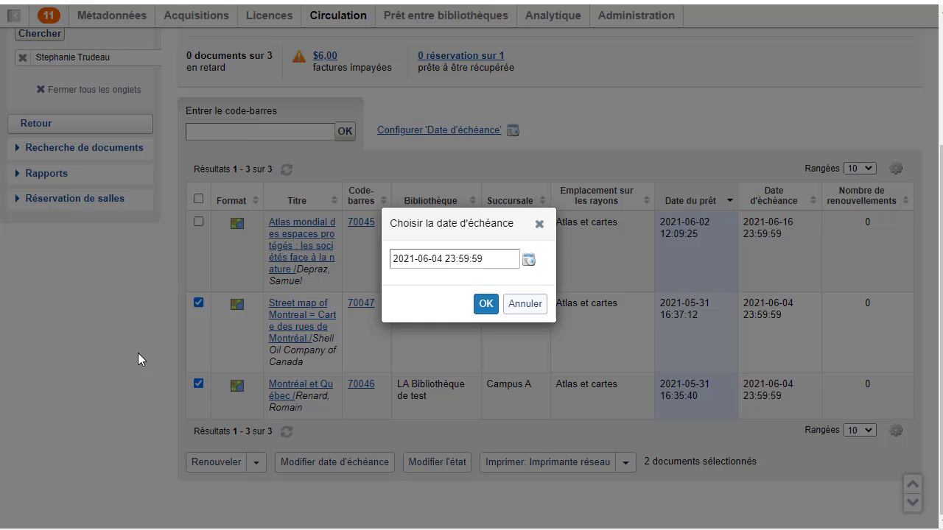
left_click(528, 259)
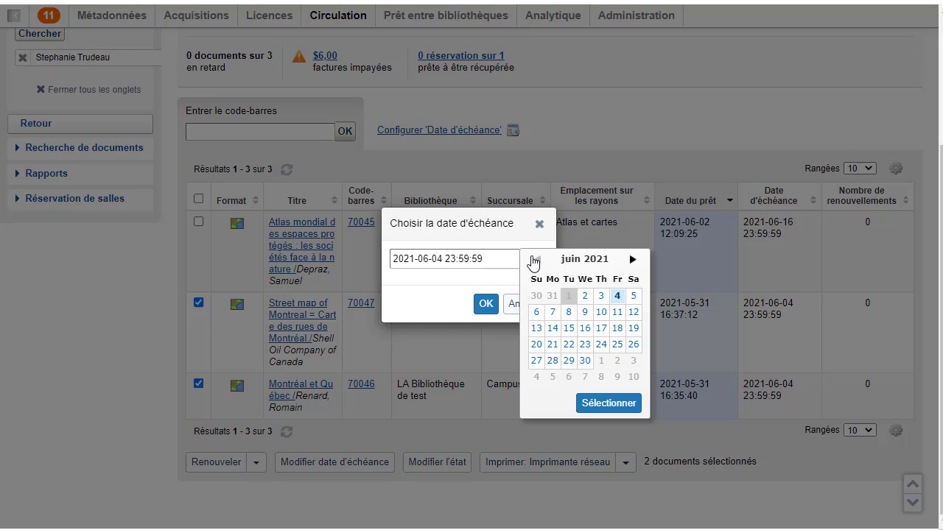
left_click(585, 328)
left_click(617, 408)
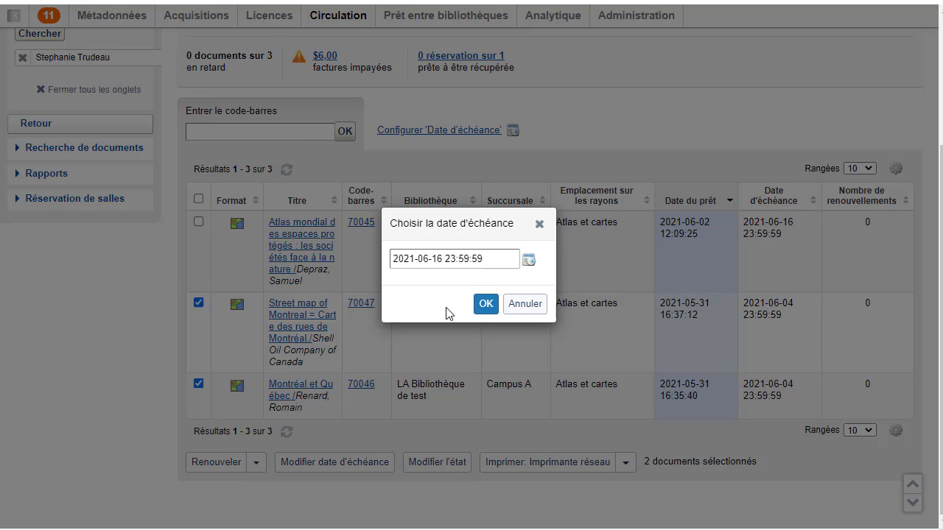
left_click(483, 305)
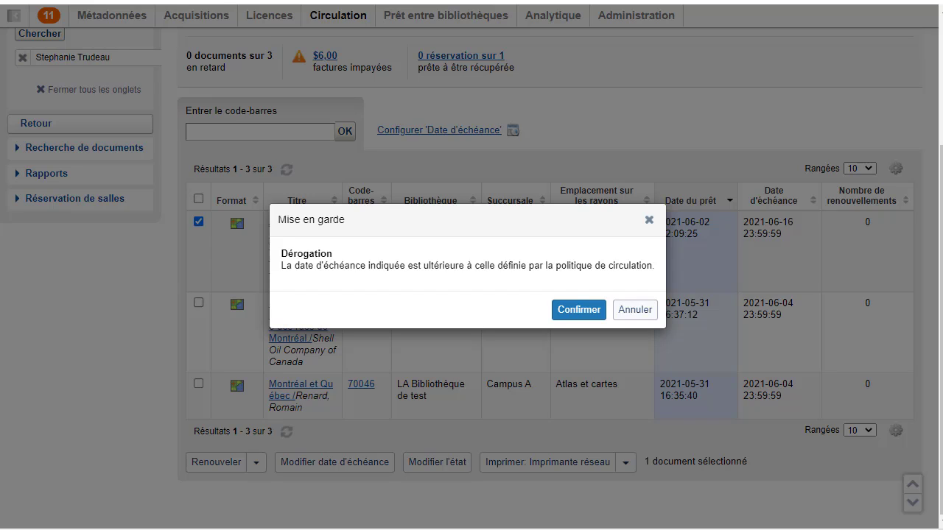
left_click(593, 310)
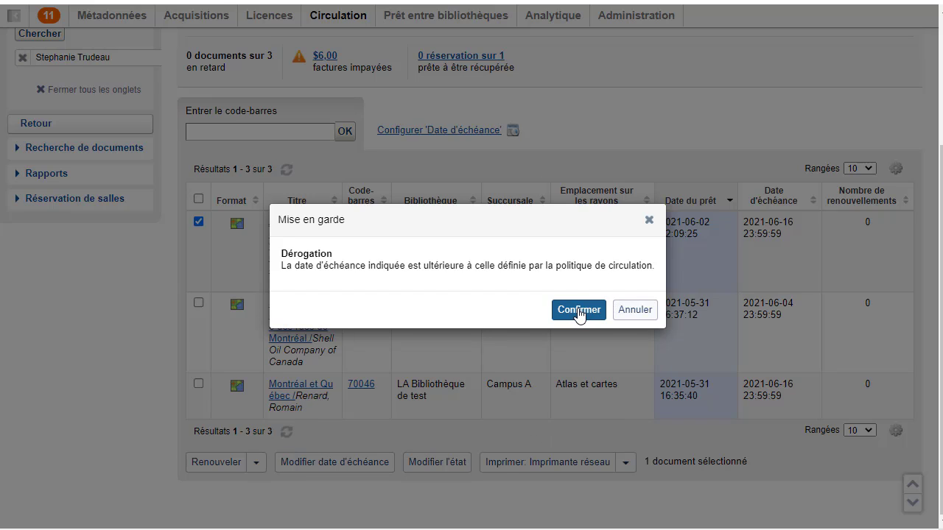
left_click(595, 311)
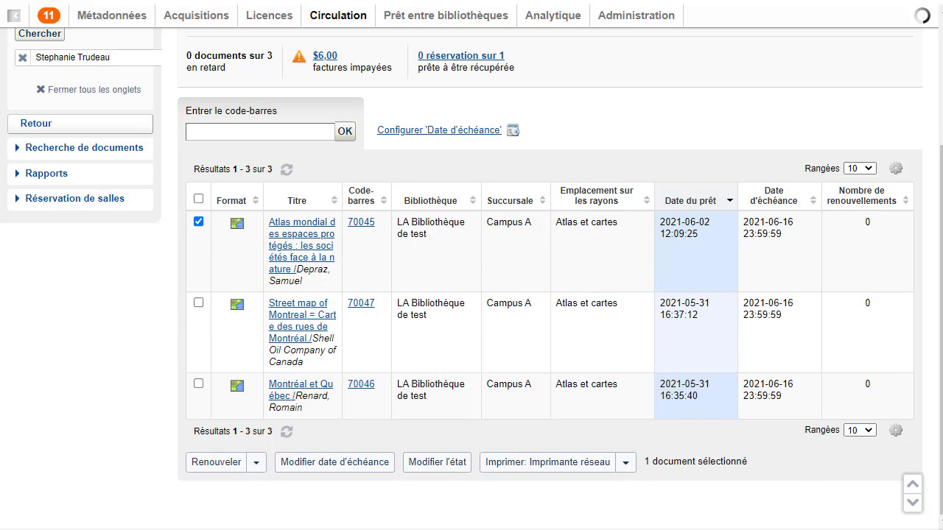